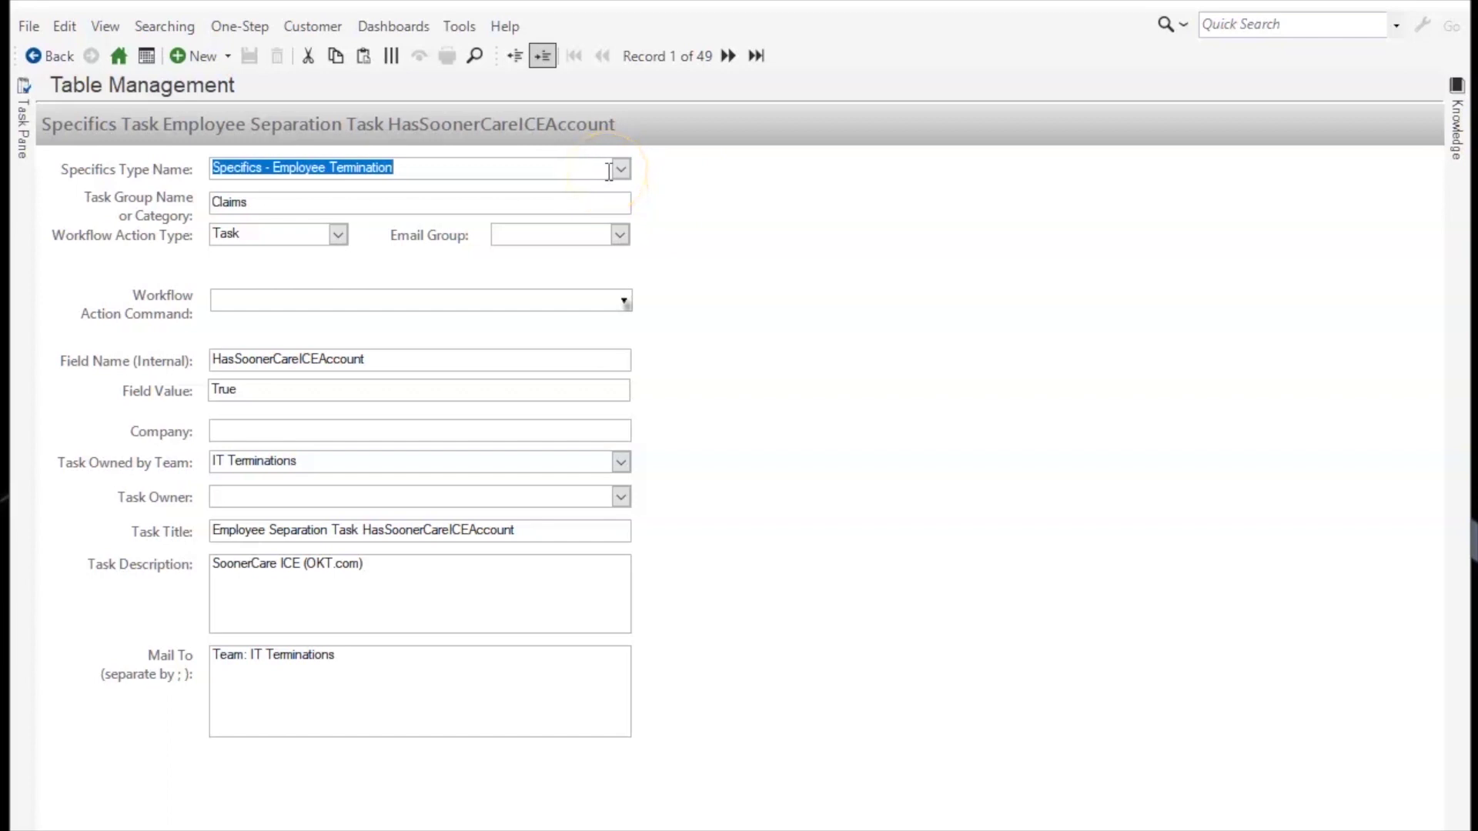
click(619, 169)
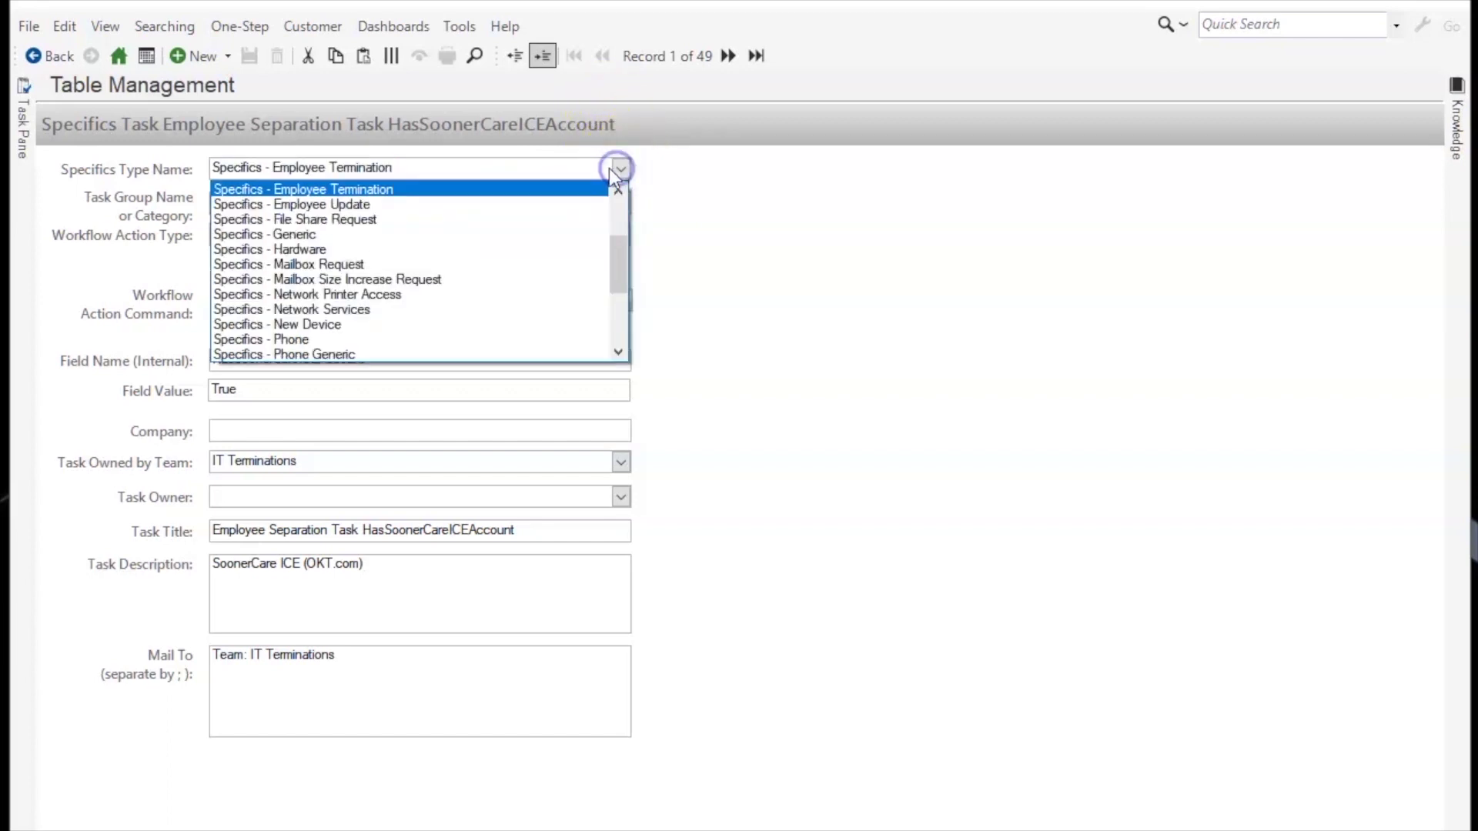
click(483, 189)
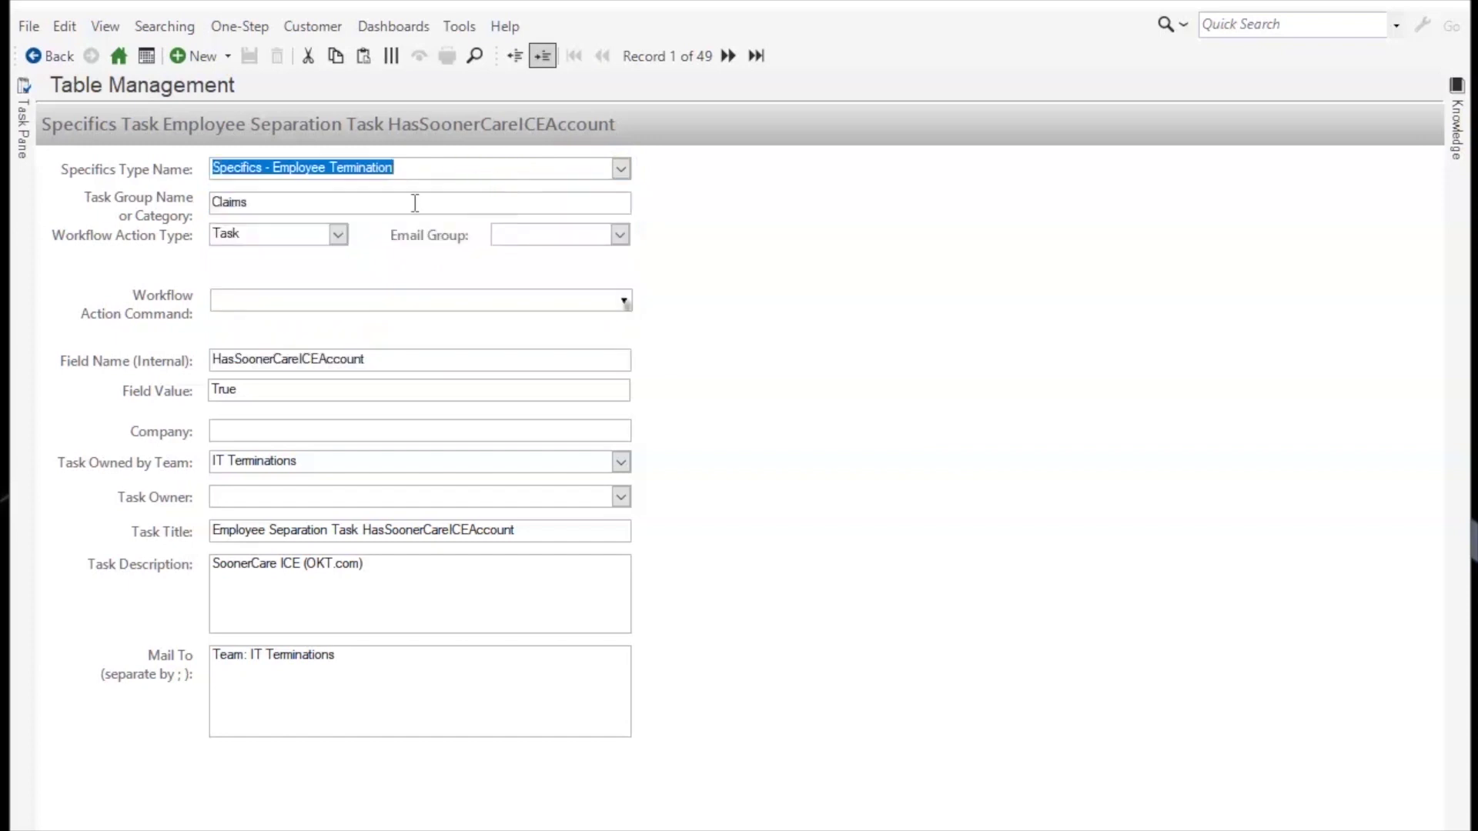
click(785, 426)
click(461, 423)
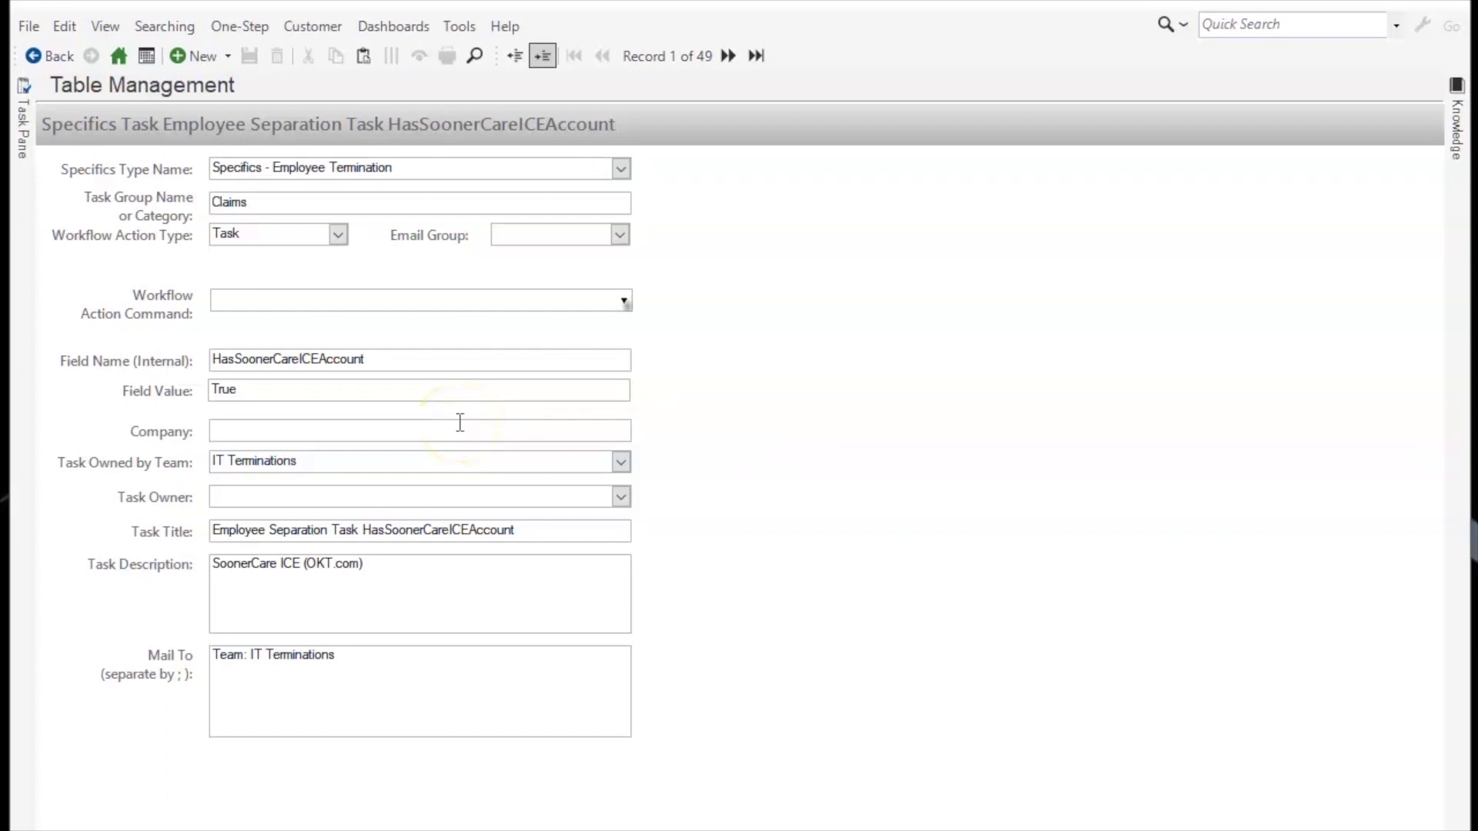
click(387, 423)
click(250, 430)
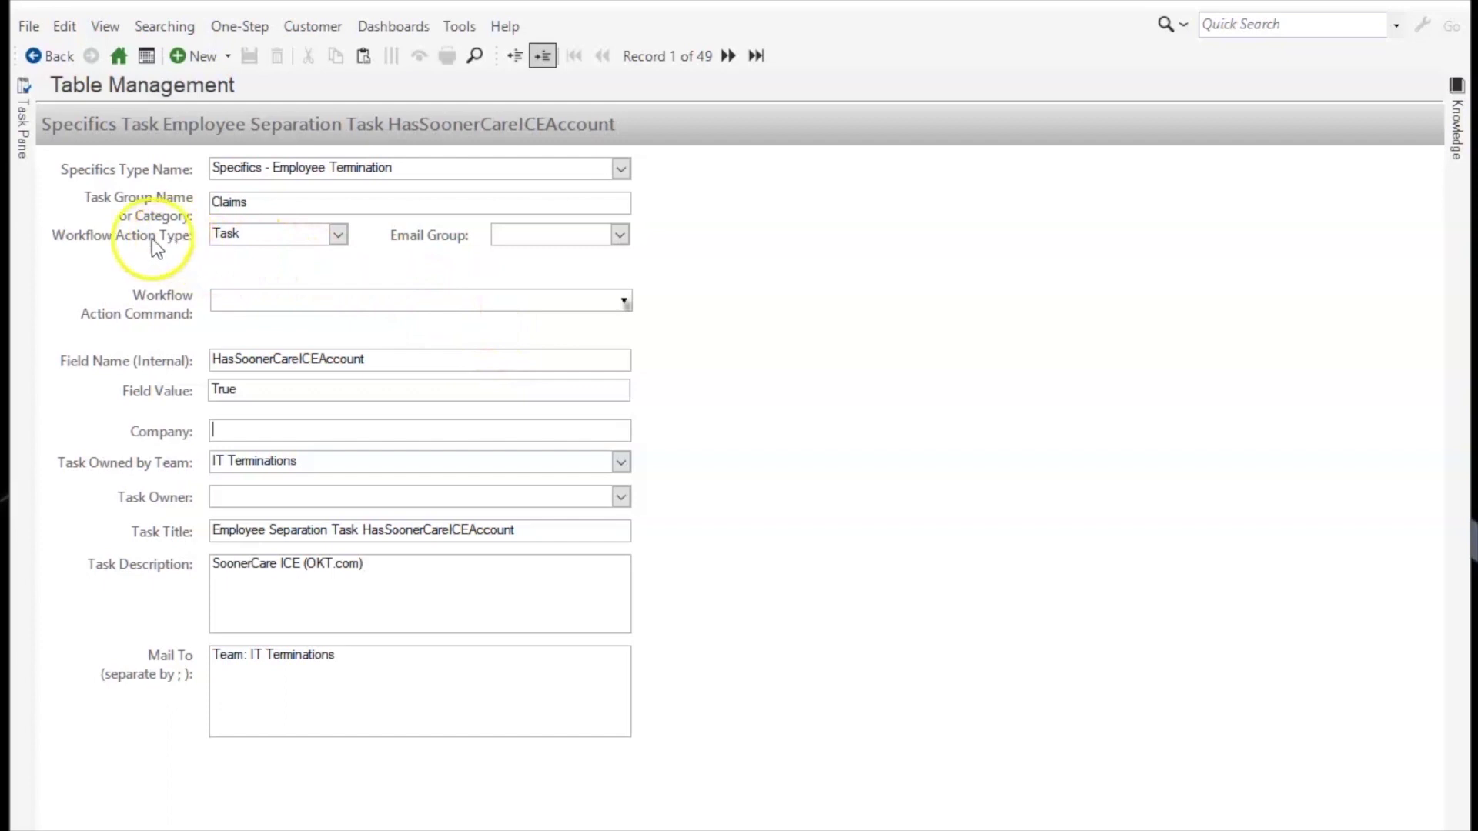
Check the Workflow Action Type and Email Group dropdown choices without changing either
click(328, 234)
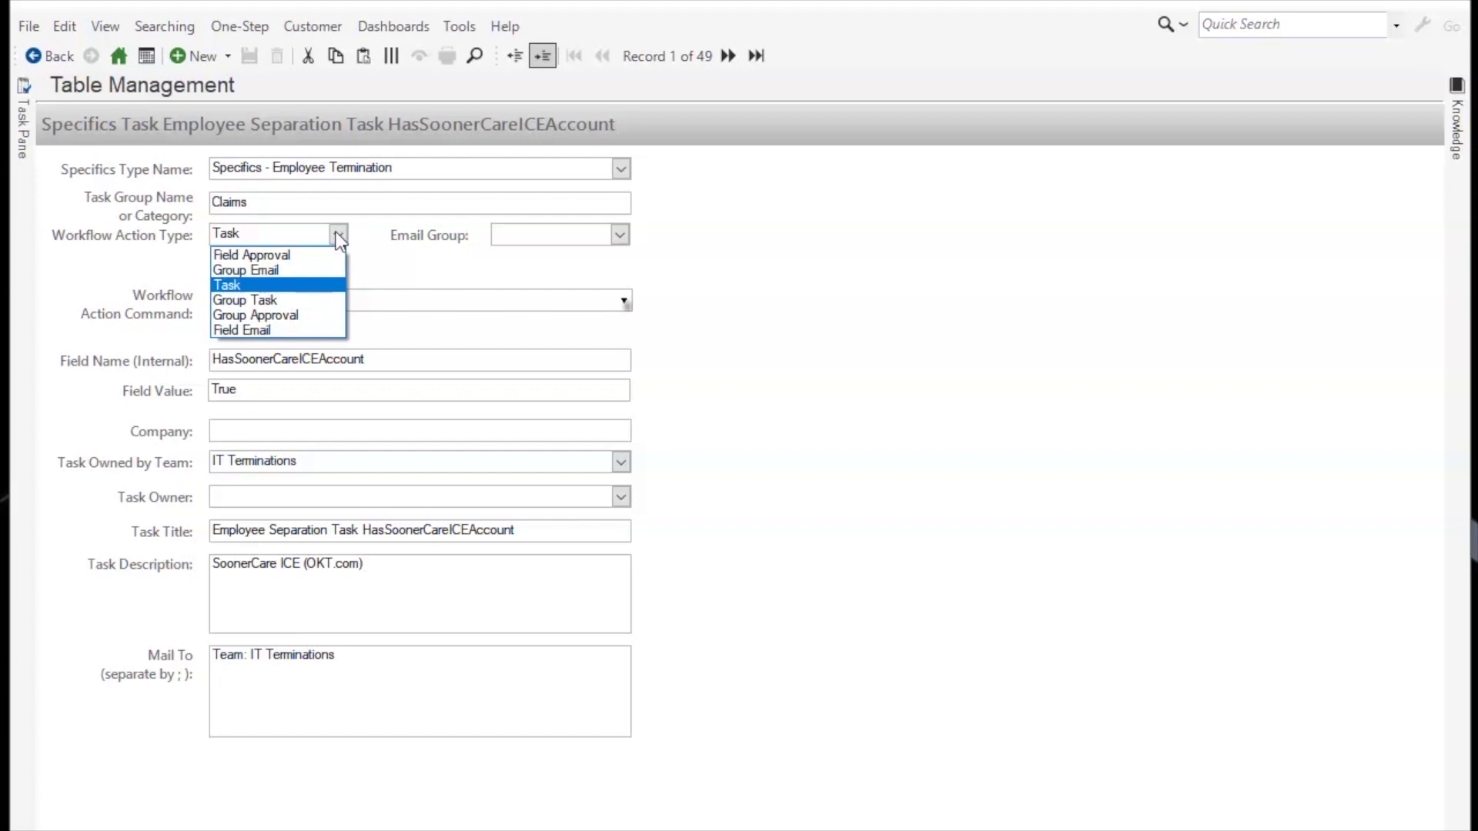
click(368, 259)
click(621, 240)
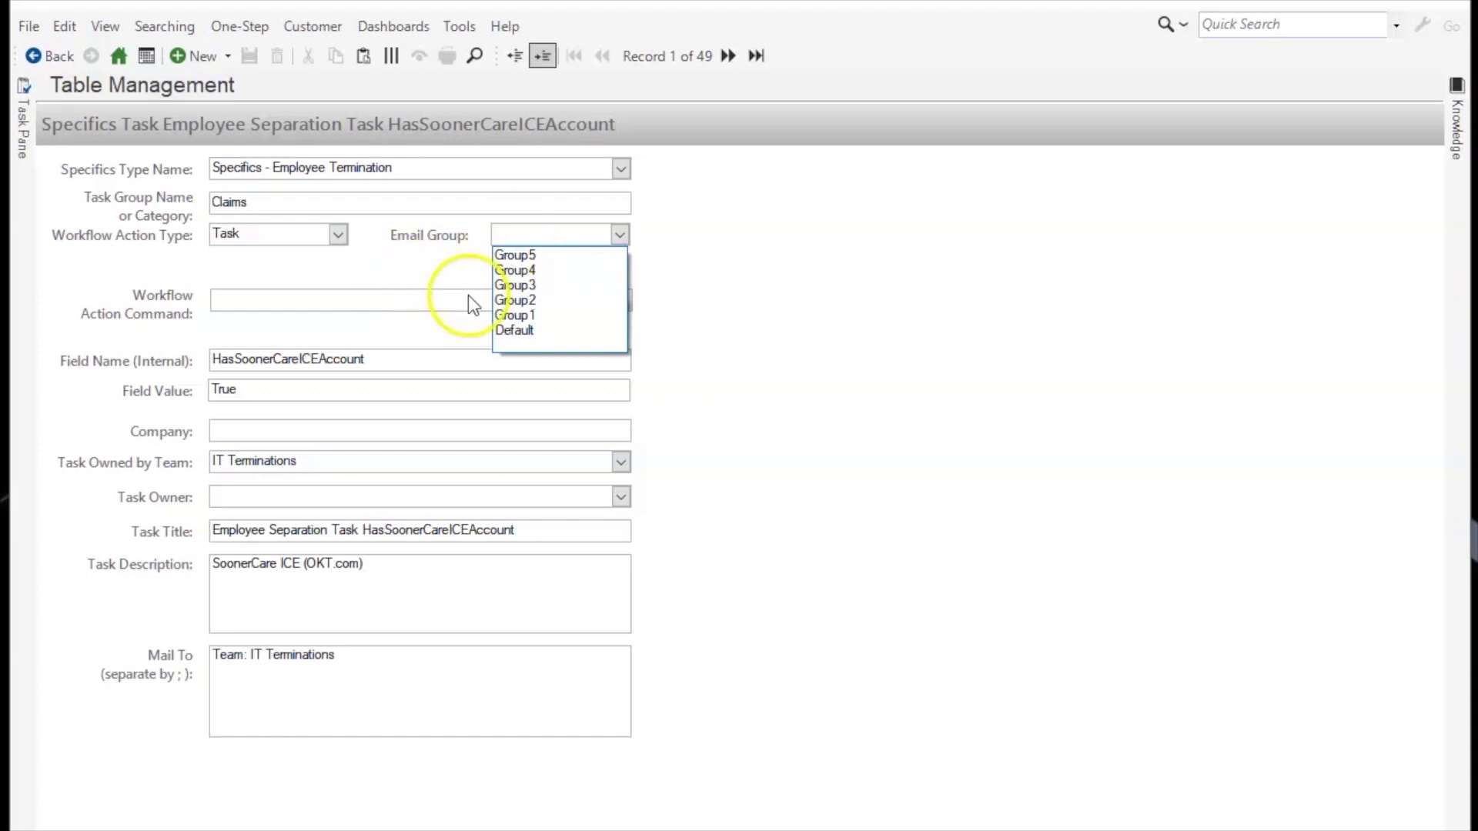
click(256, 200)
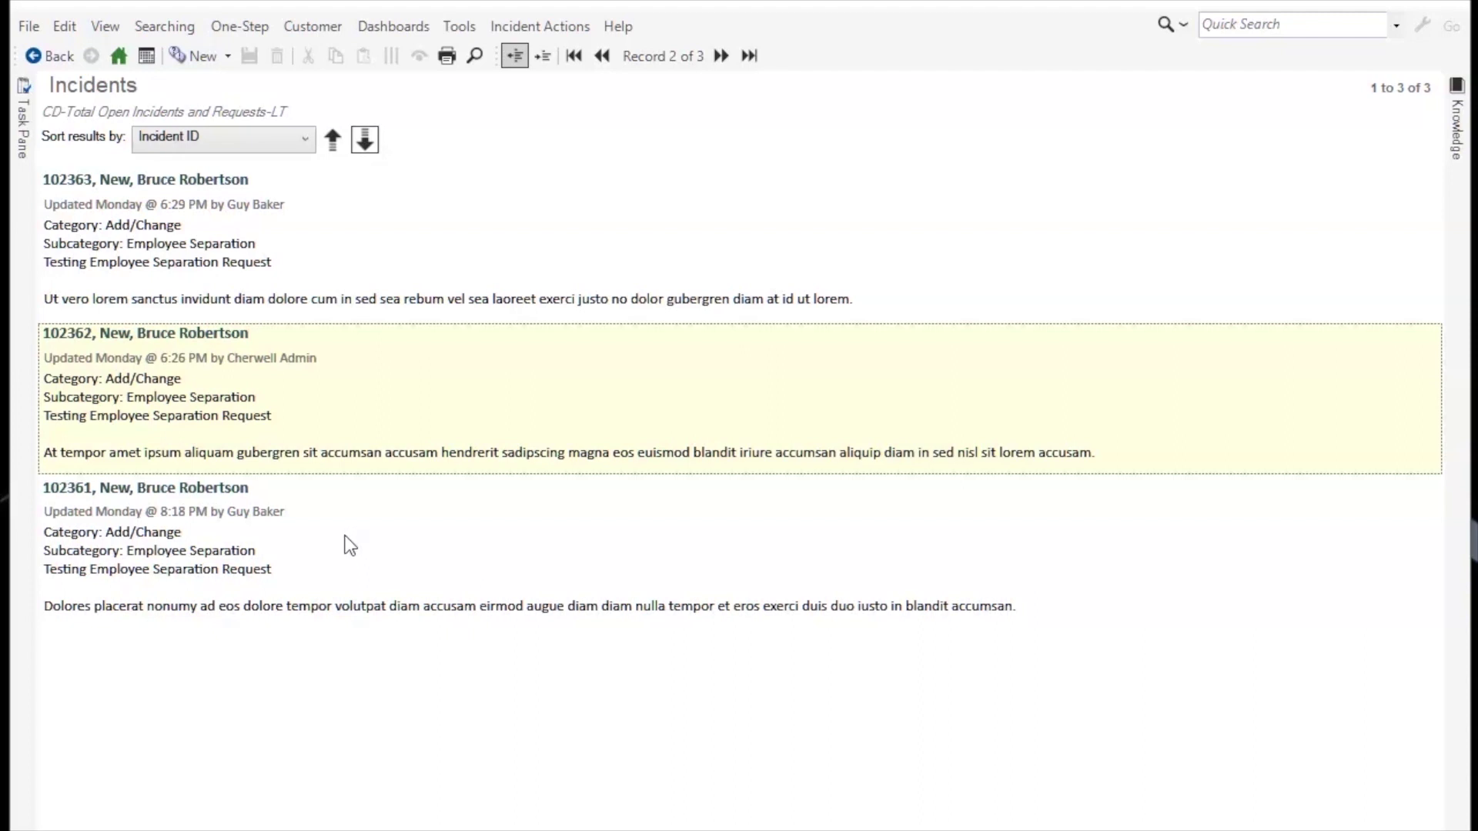
Open incident 102361 from the results and scroll to its Termination Notification Form
click(188, 485)
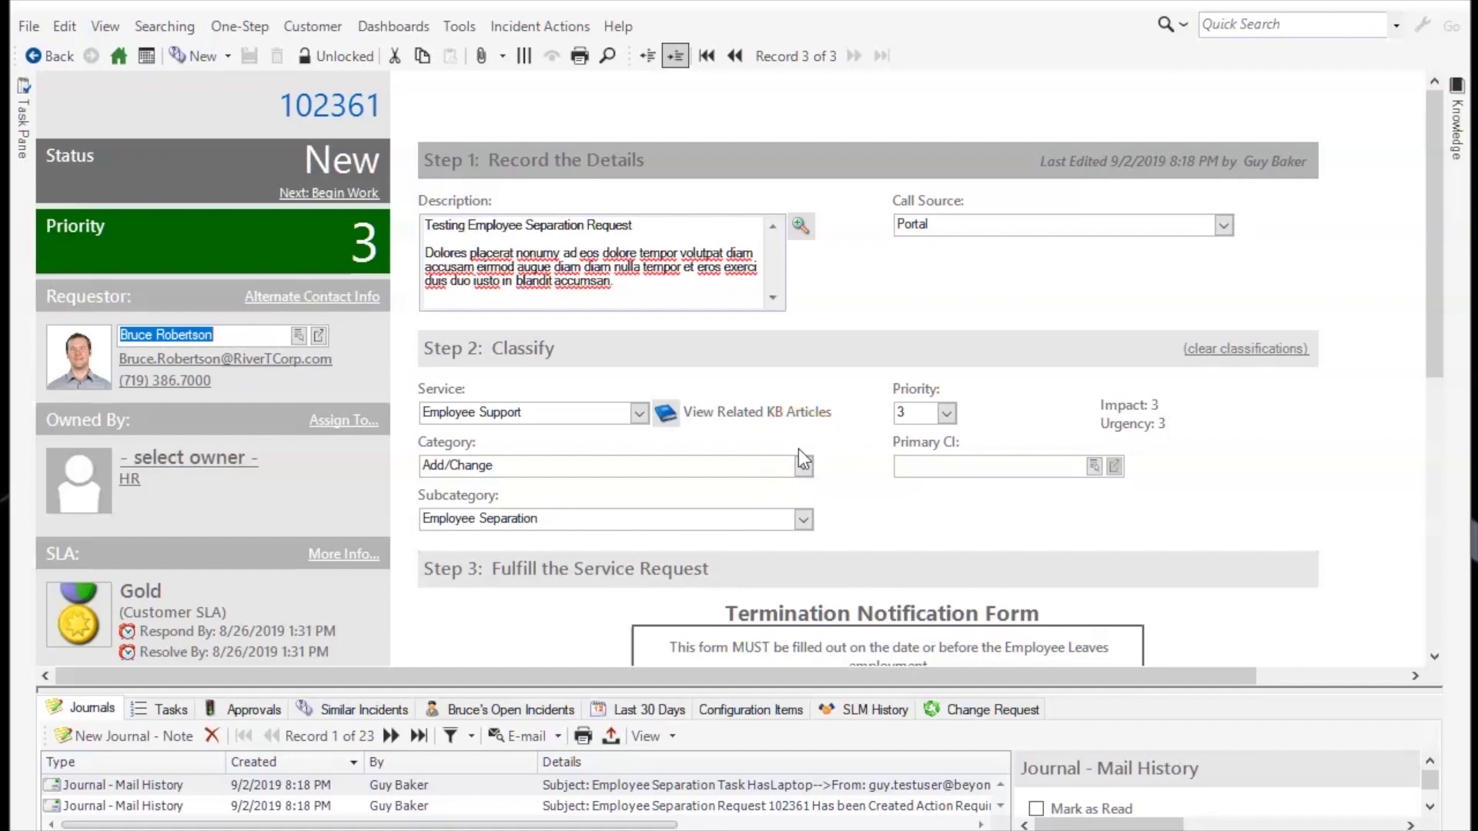
scroll(801, 458, down, 3)
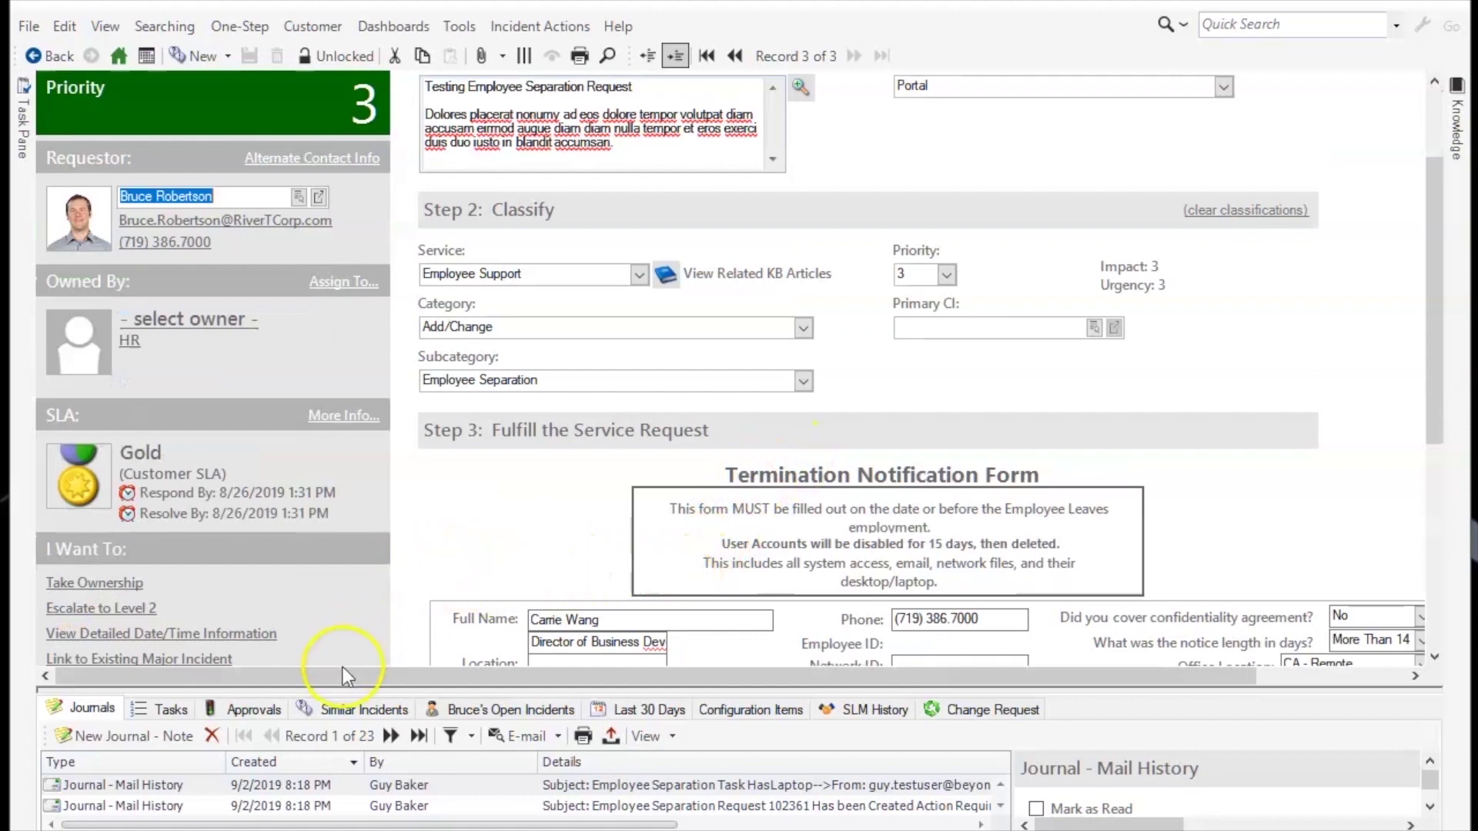
Enlarge incident 102361's Tasks area to review its separation tasks, then jump to the first incident
click(147, 706)
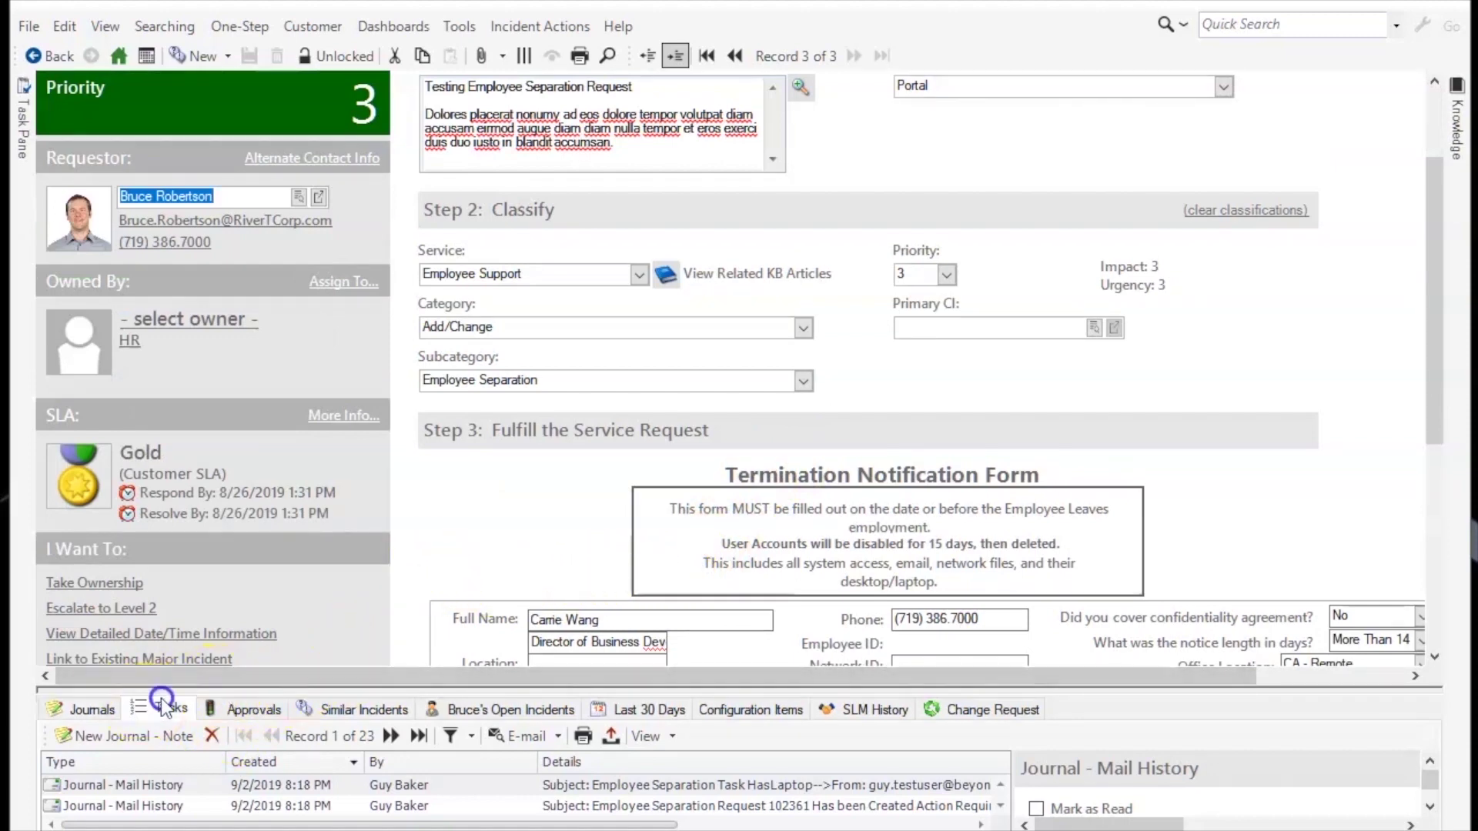
drag(243, 686, 300, 513)
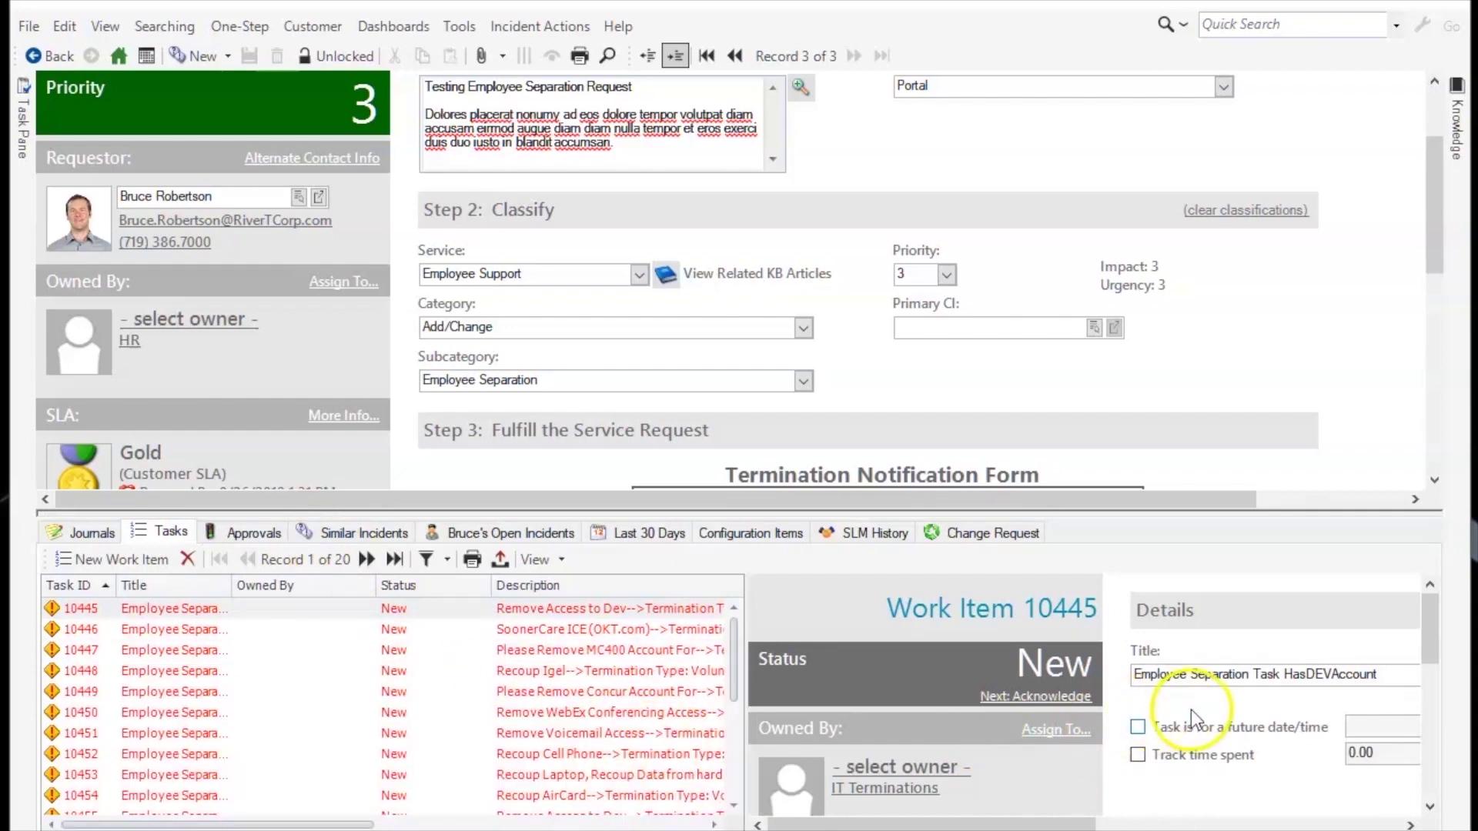
mouse_move(867, 826)
mouse_down()
mouse_move(1154, 826)
mouse_move(1139, 826)
mouse_up()
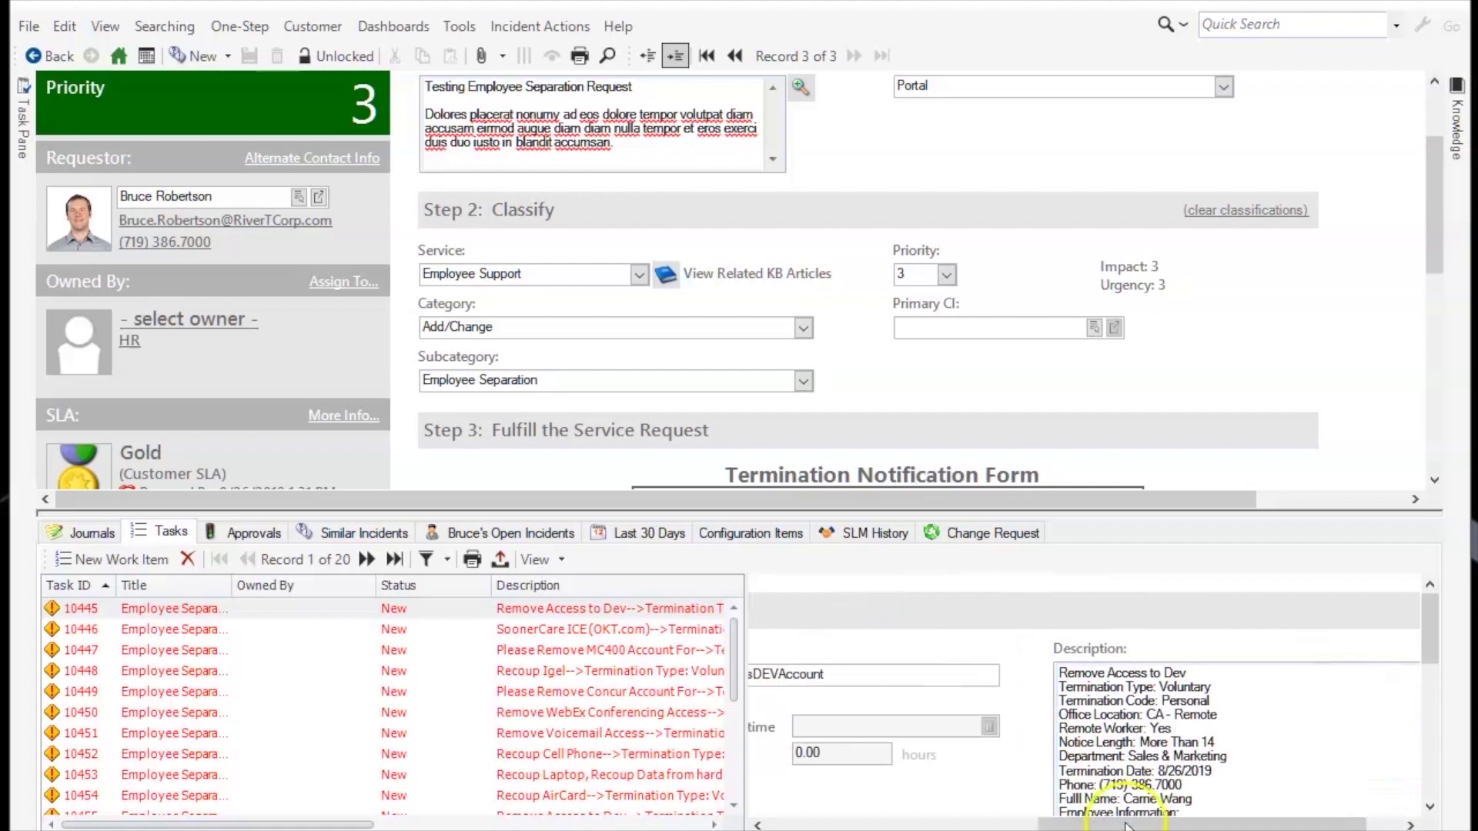
drag(862, 508, 859, 385)
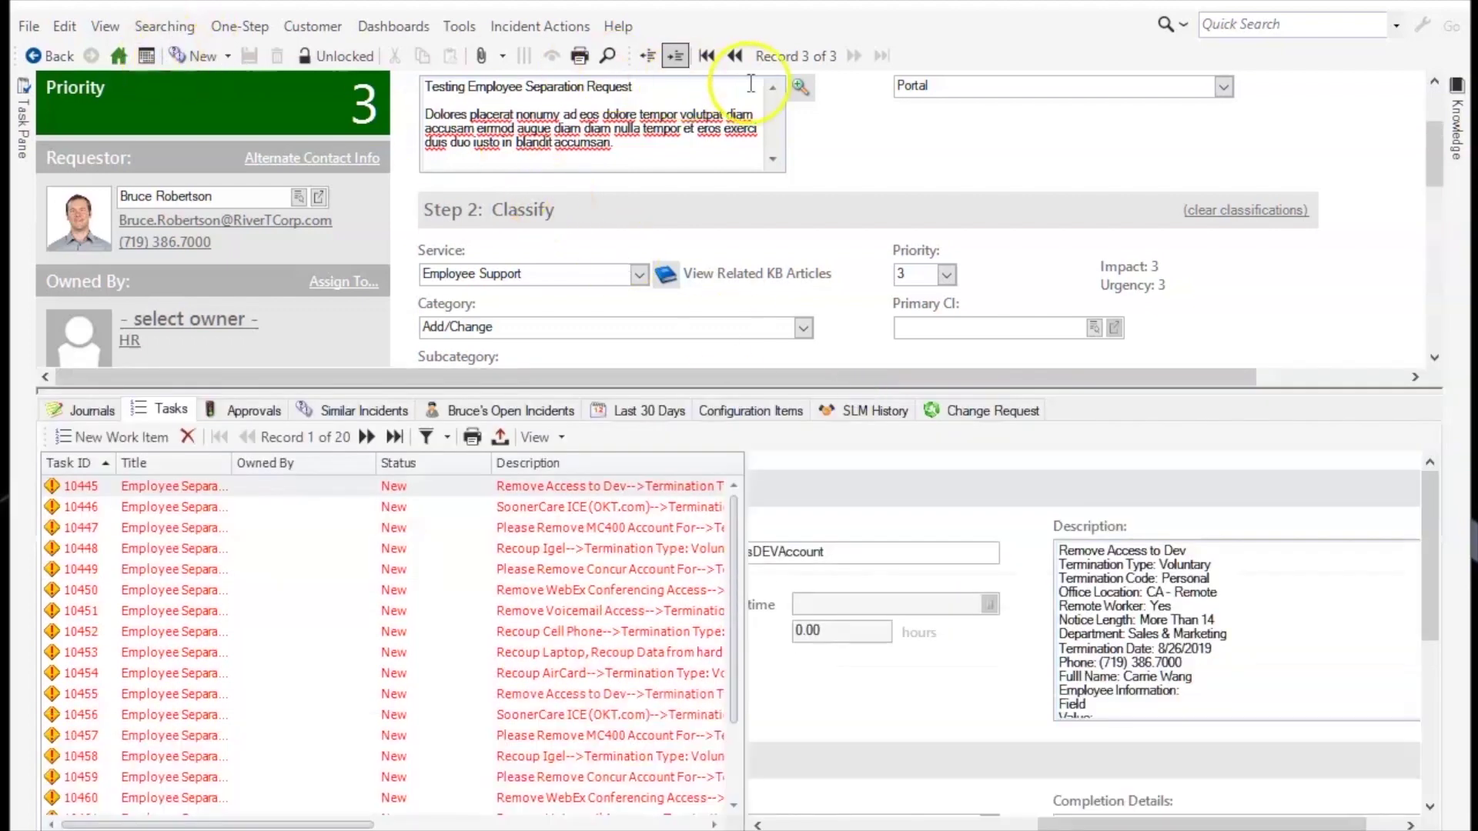
click(707, 56)
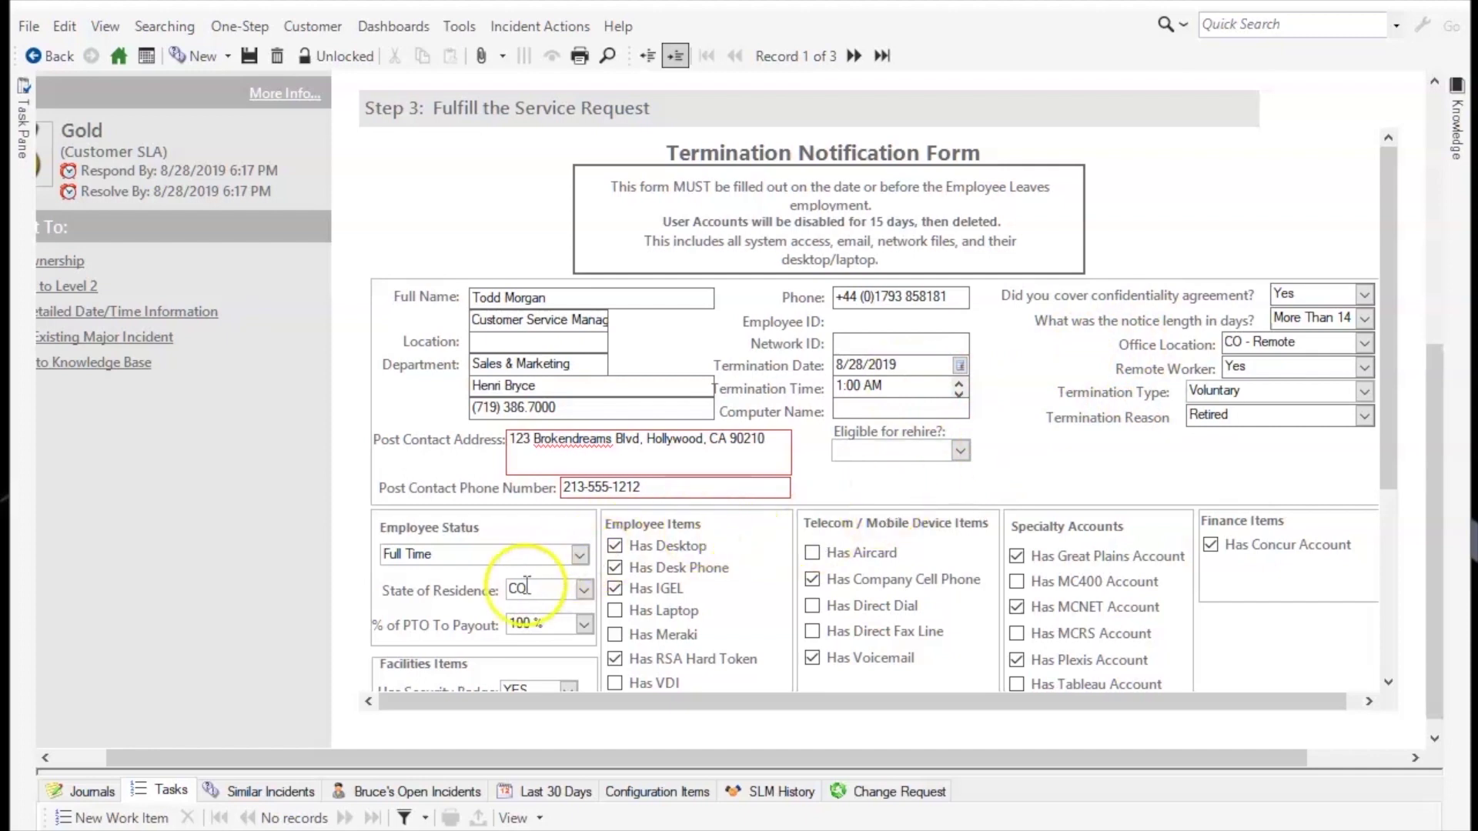
drag(1382, 469, 1373, 622)
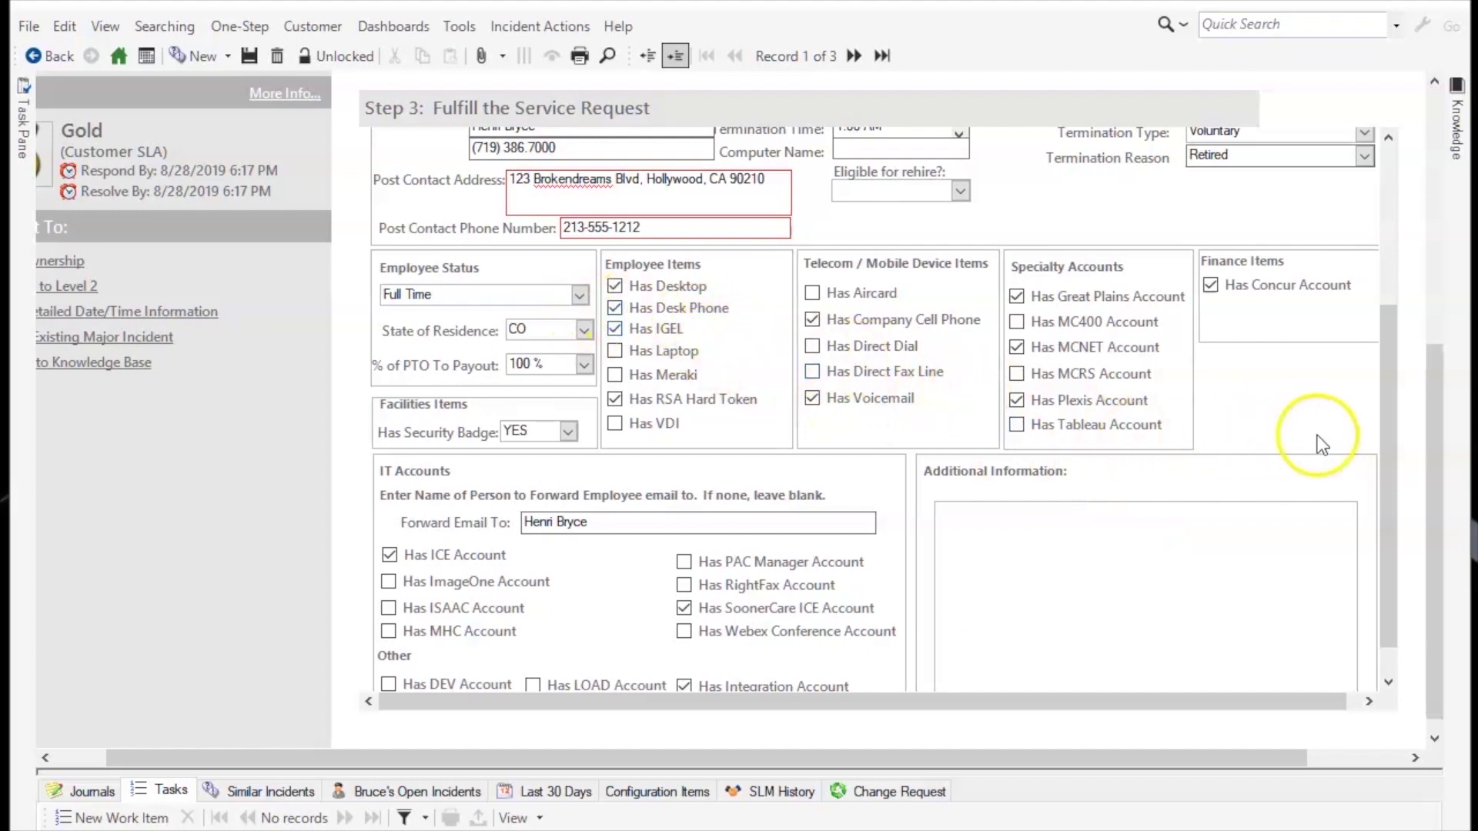
drag(1396, 428, 1375, 274)
Run the Process Specifics Data from API One-Step from the One-Step Manager's REST API actions
click(259, 27)
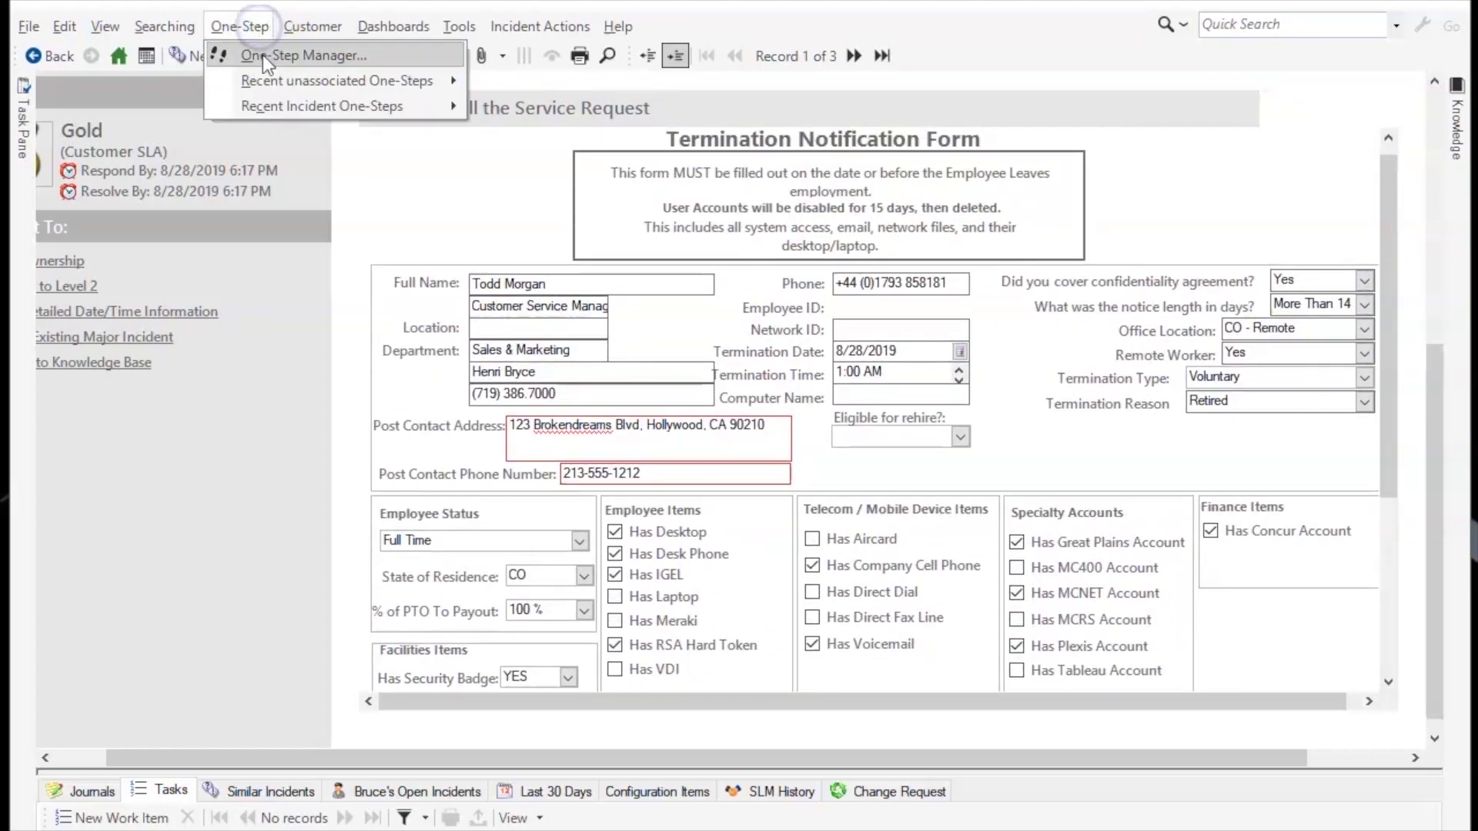
click(264, 54)
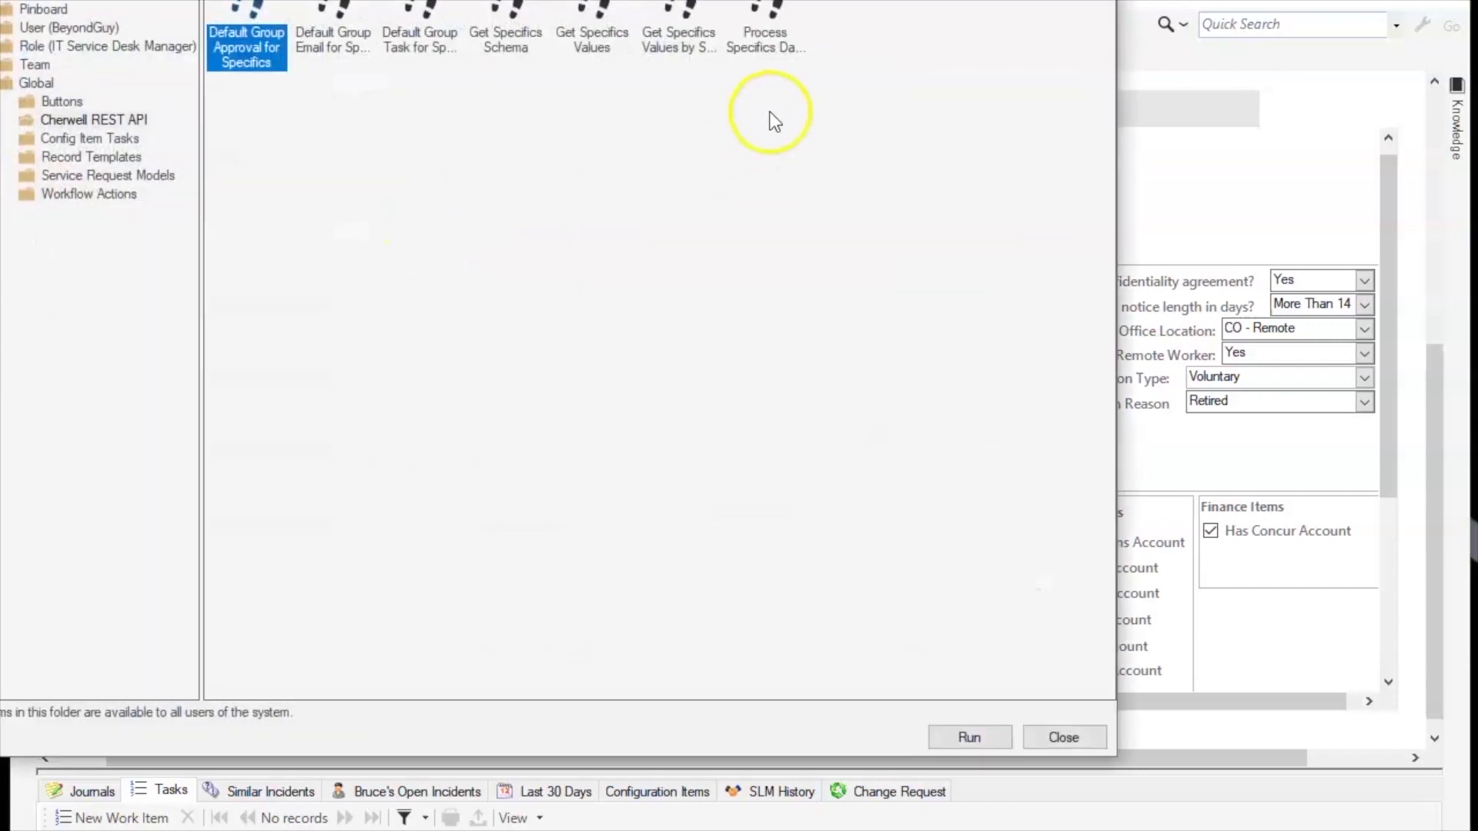
click(870, 181)
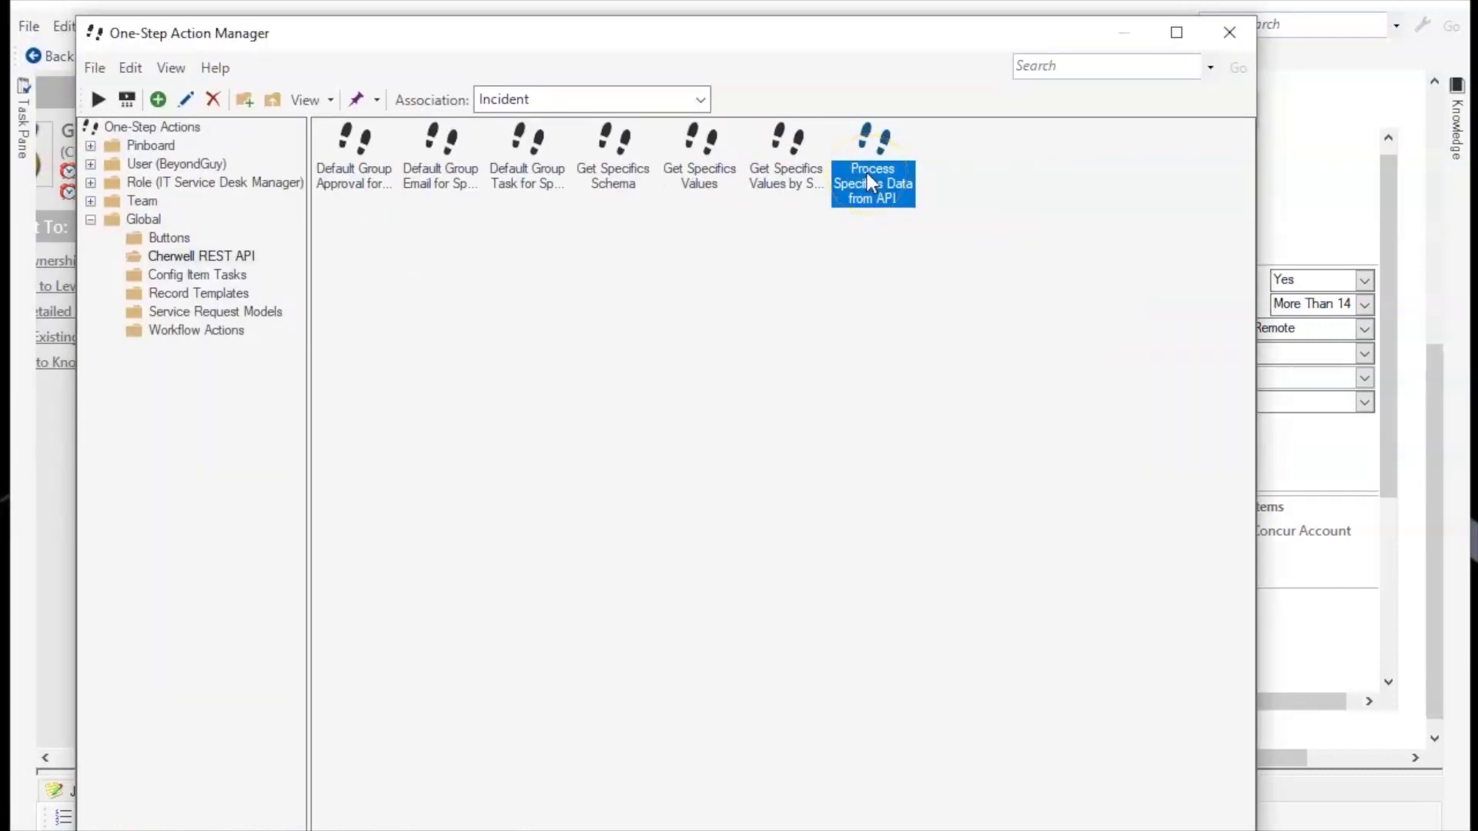
click(352, 184)
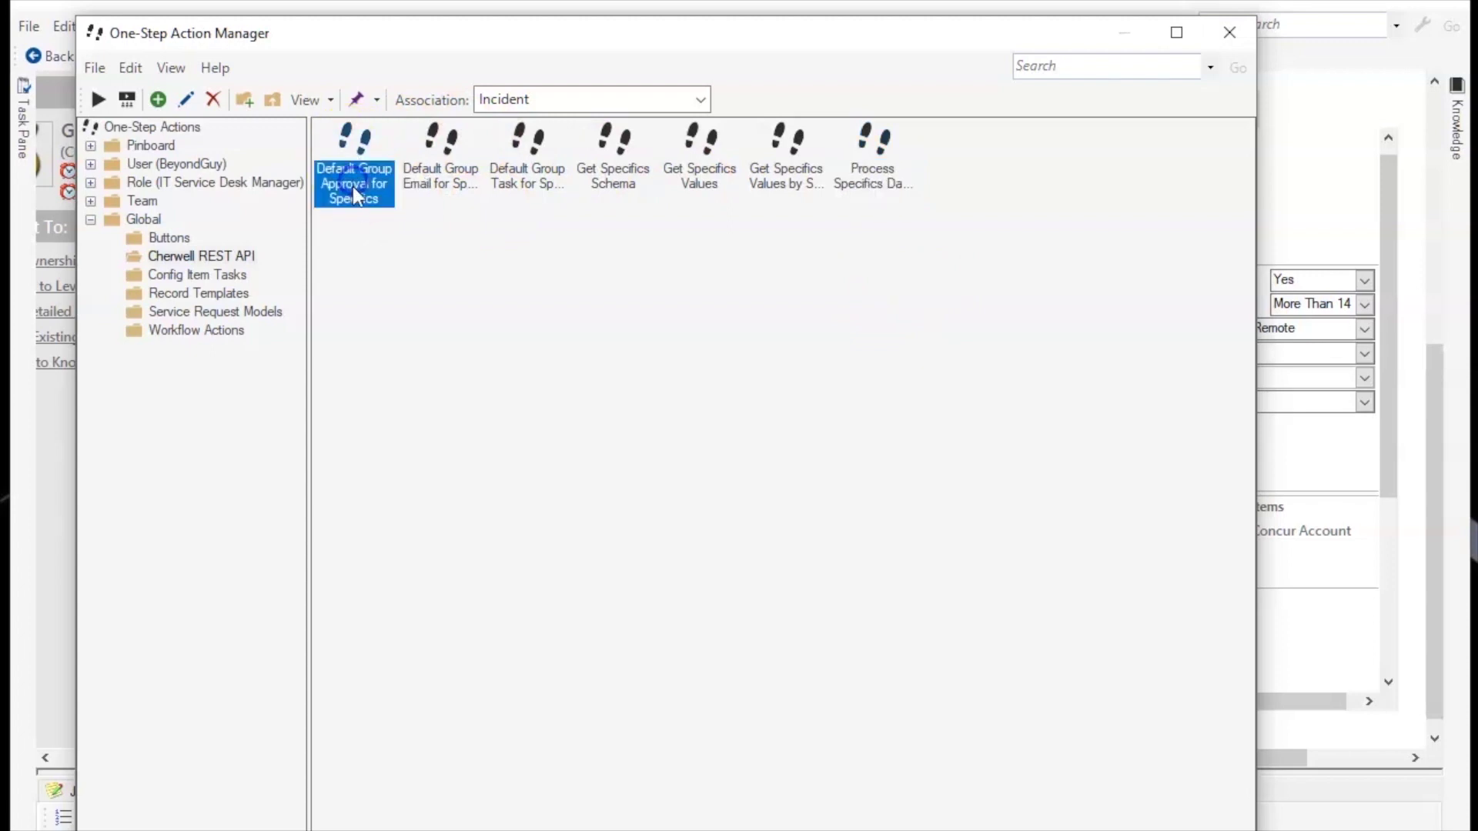
click(429, 175)
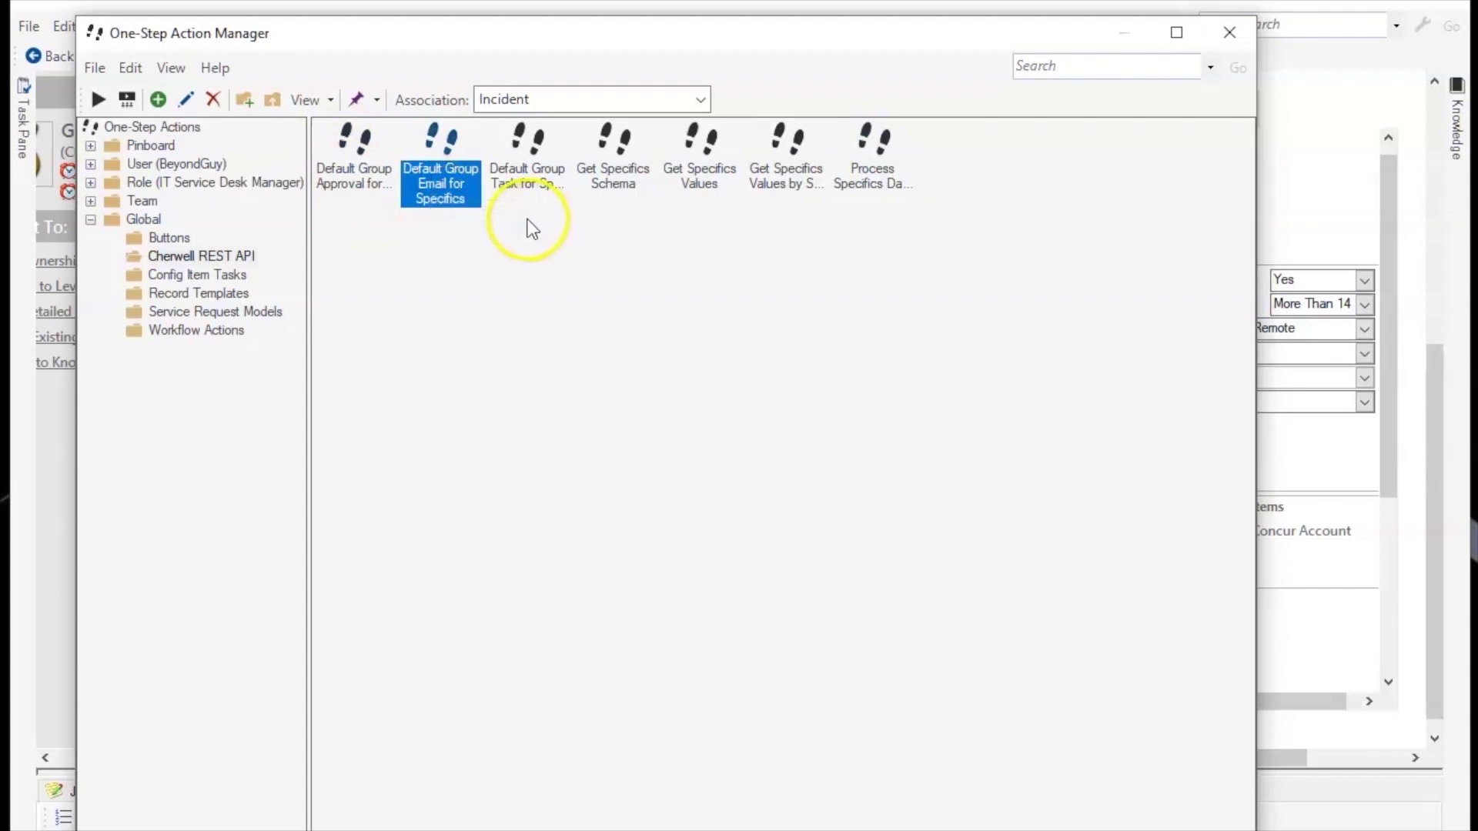
click(519, 185)
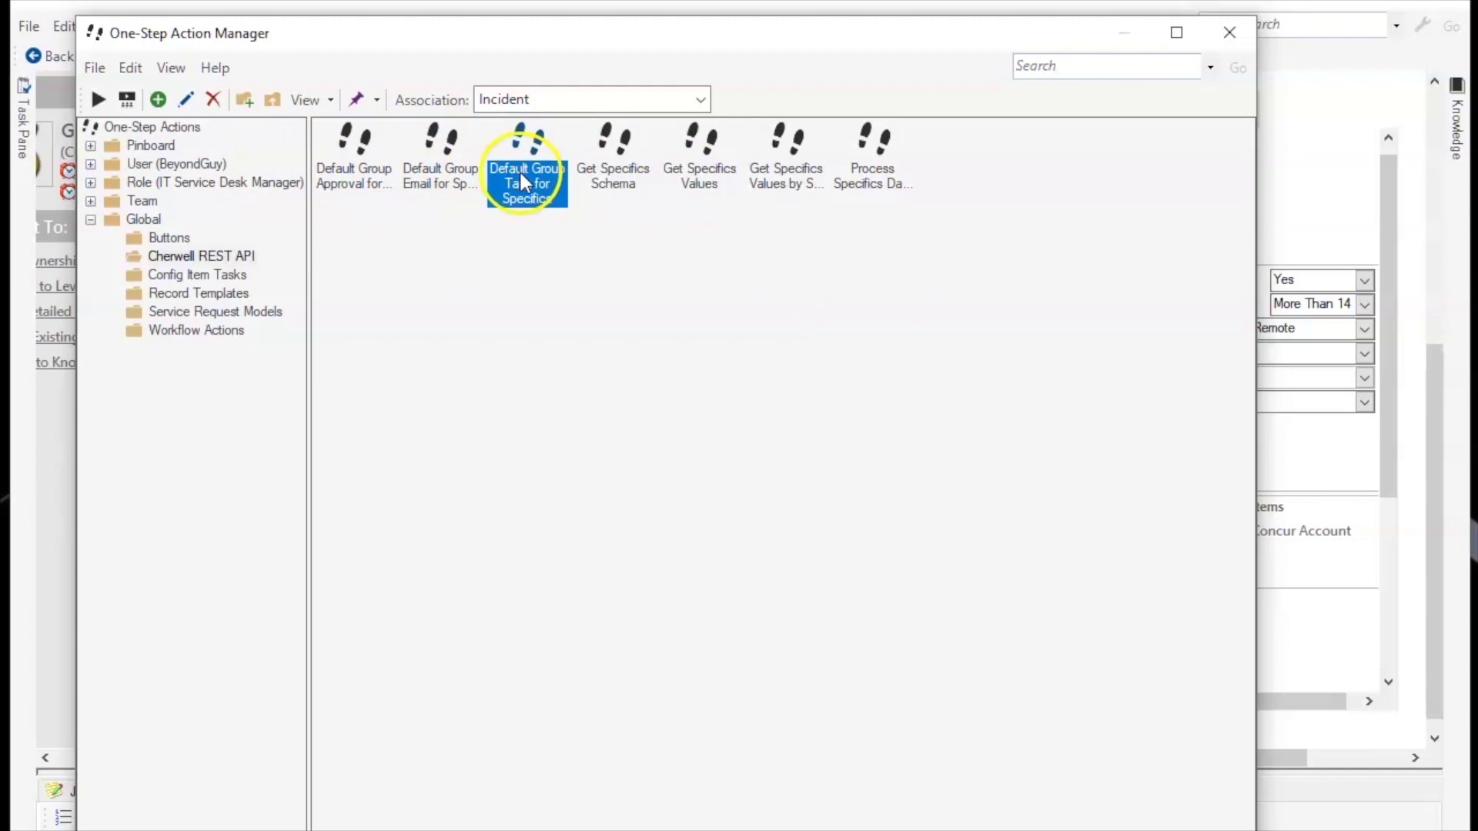
double_click(873, 154)
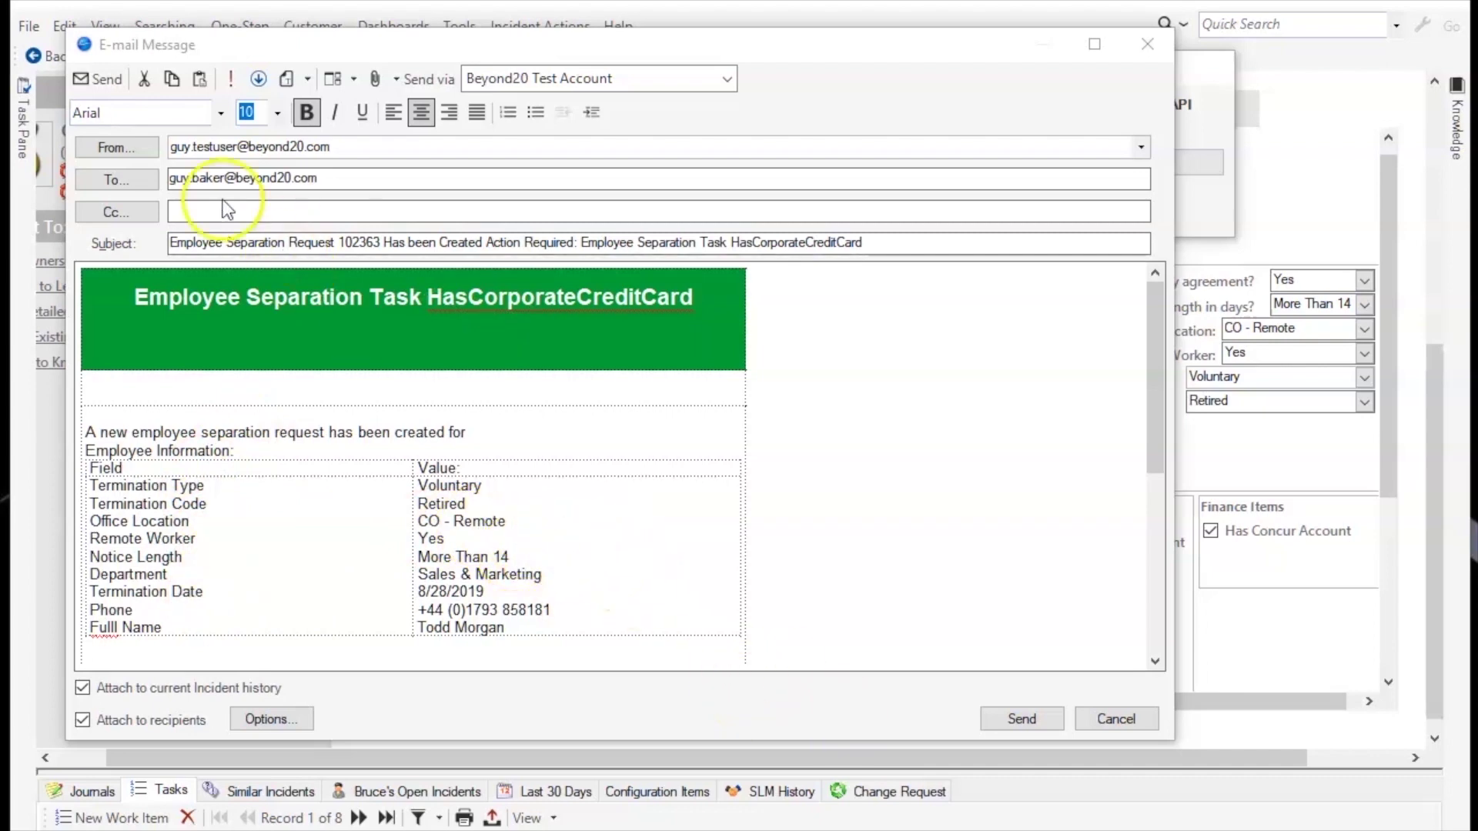
Send the HasCorporateCreditCard notification, review the 11 generated tasks, and advance to the next incident
click(86, 75)
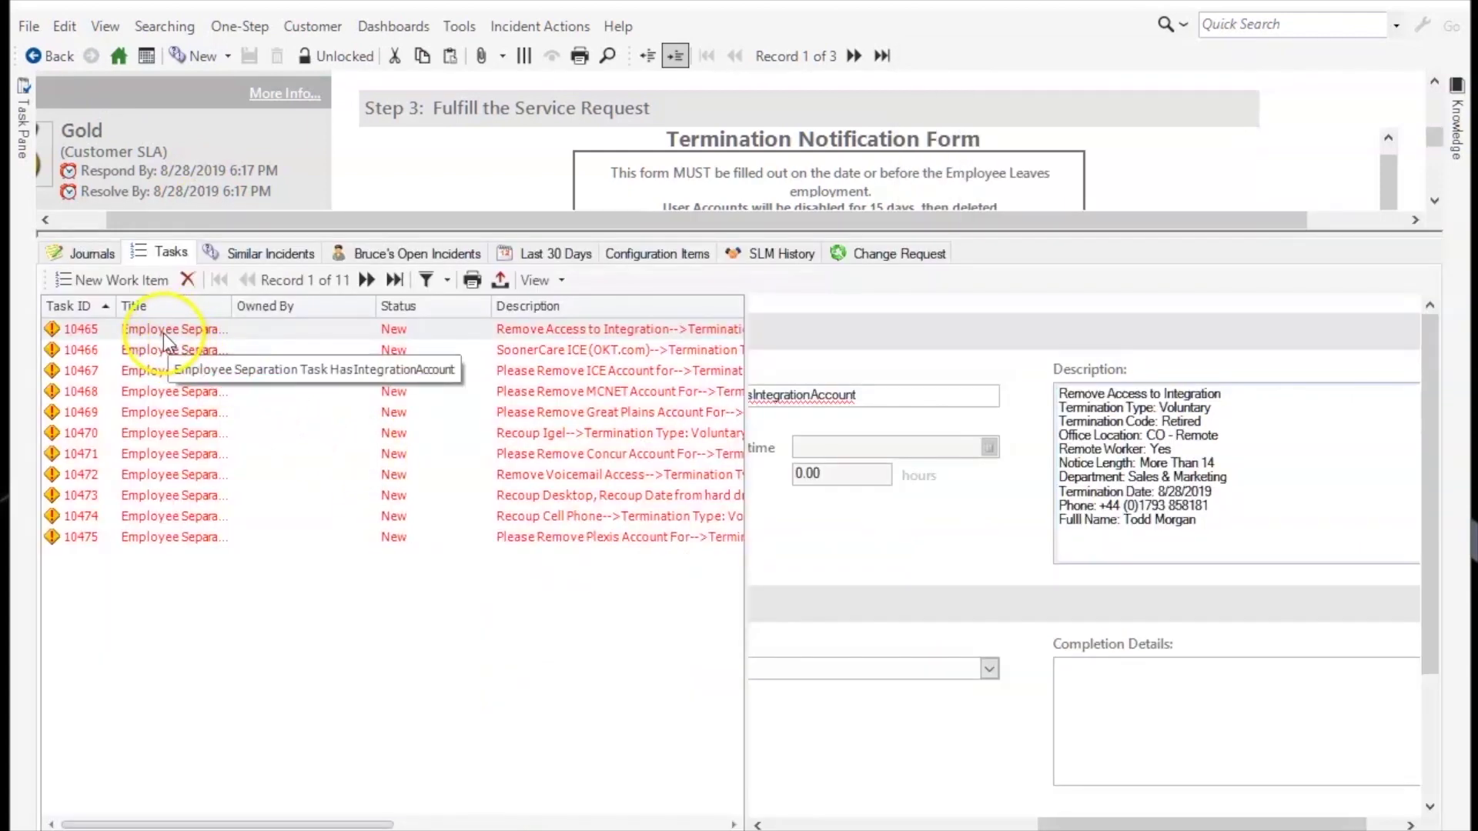
click(531, 350)
click(508, 390)
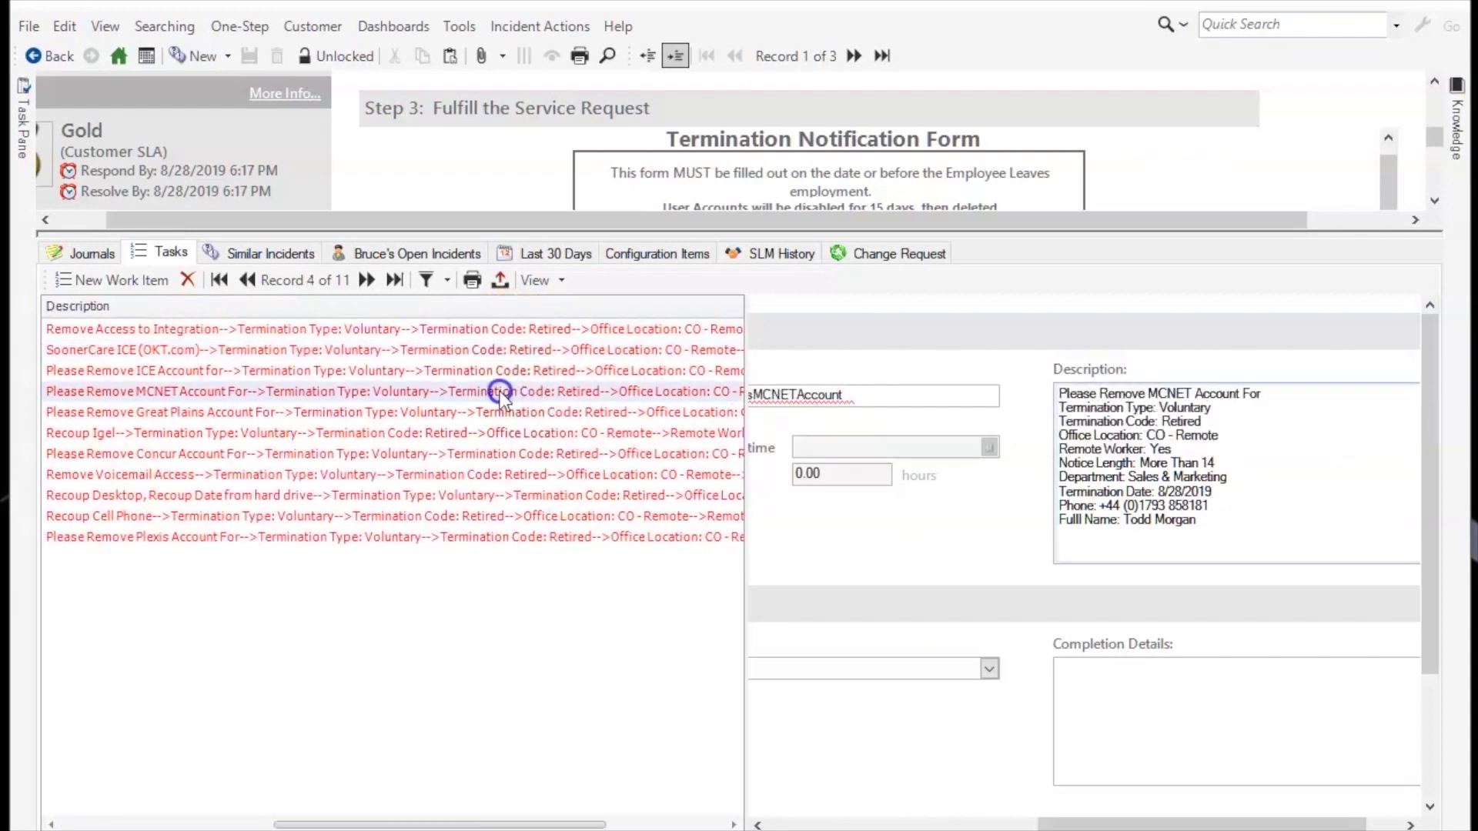
click(493, 416)
click(493, 435)
click(491, 474)
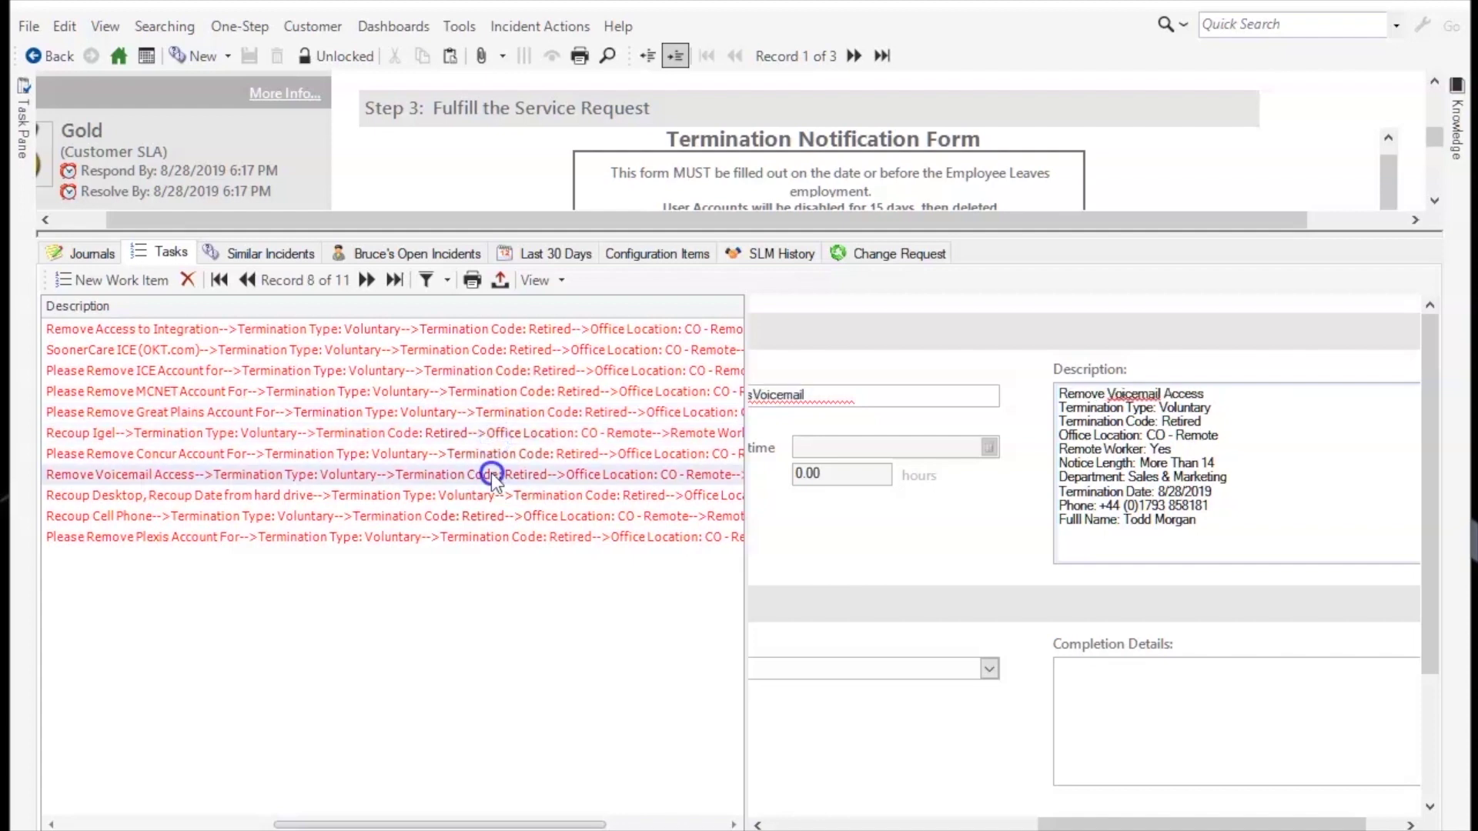
click(489, 518)
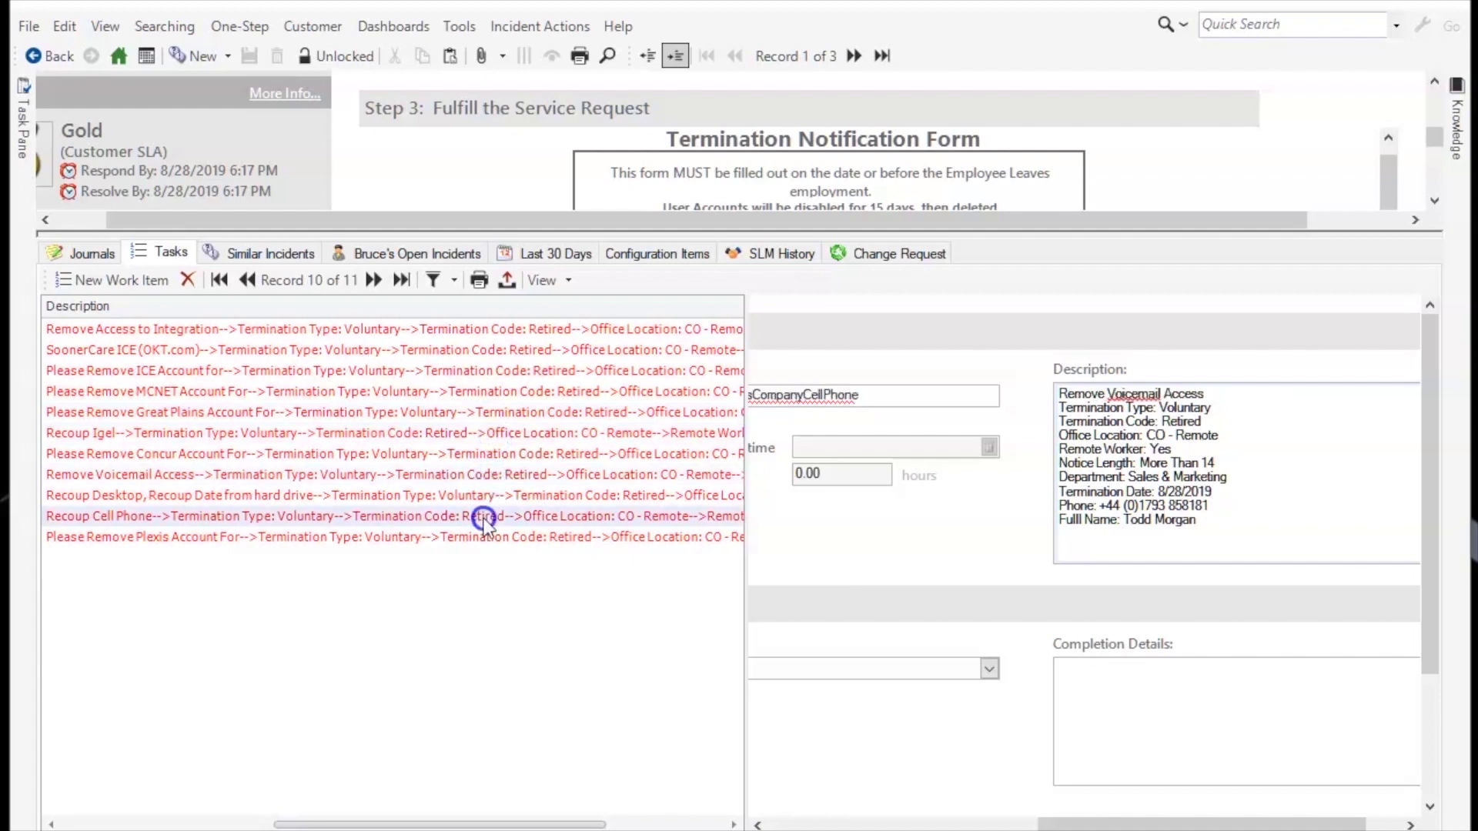
click(854, 59)
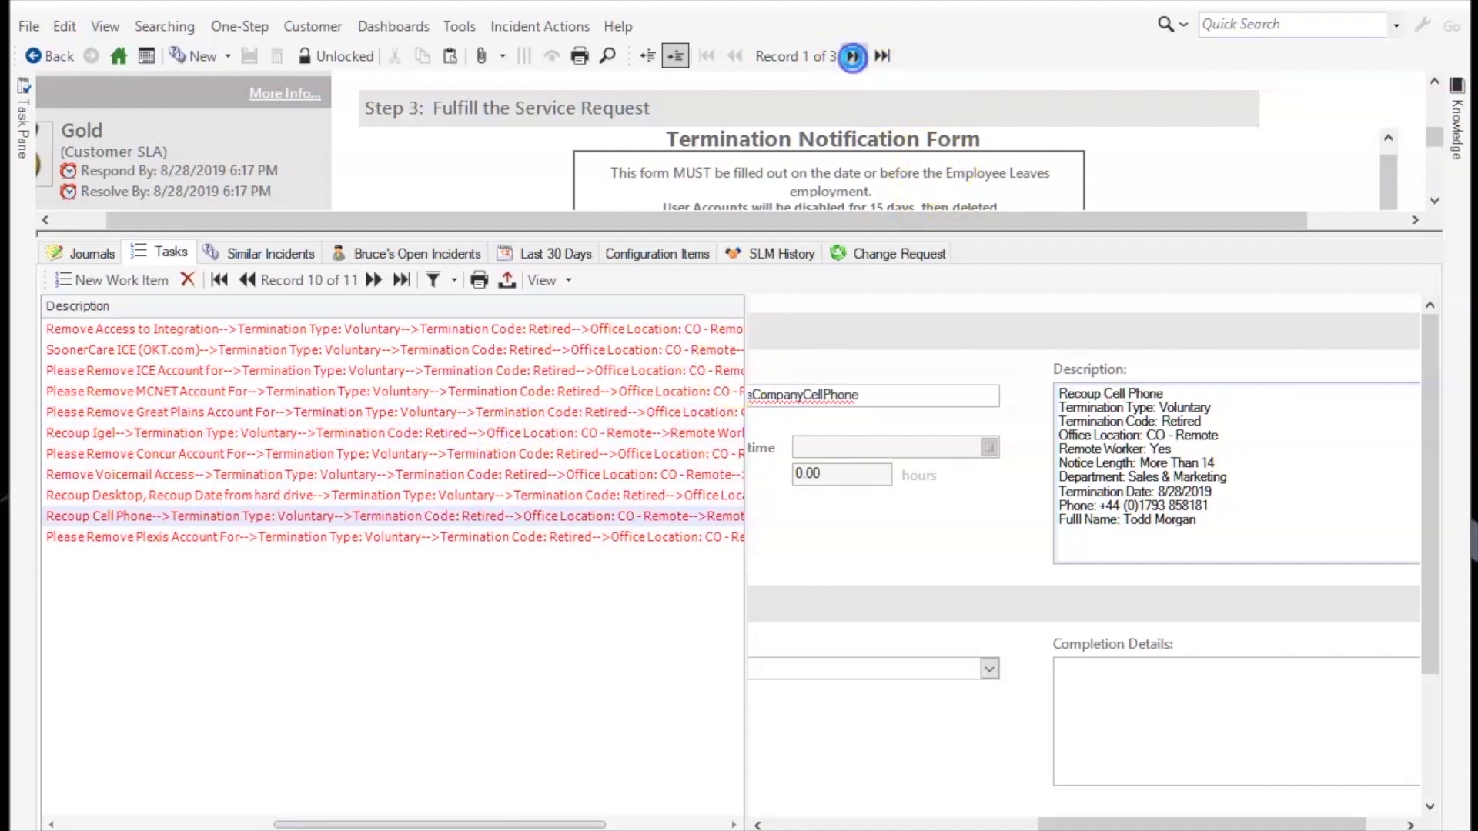